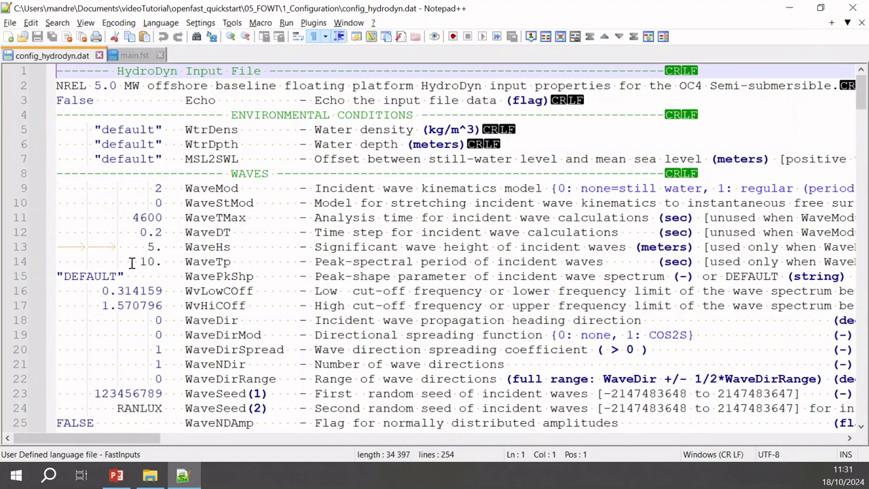
- Review the wave, current and floating-platform settings in config_hydrodyn.dat, then switch to the 1_Configuration folder
{"action": "scroll", "coordinate": [219, 272], "scroll_direction": "down", "scroll_amount": 3}
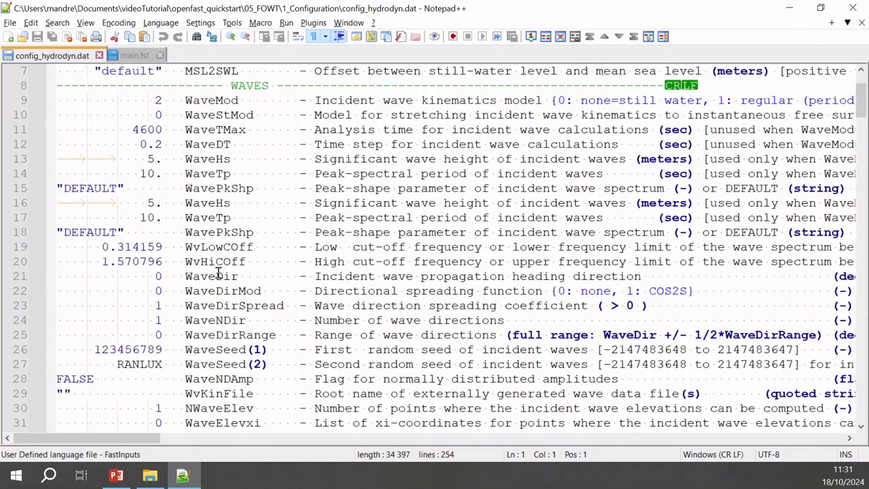
{"action": "scroll", "coordinate": [218, 272], "scroll_direction": "down", "scroll_amount": 3}
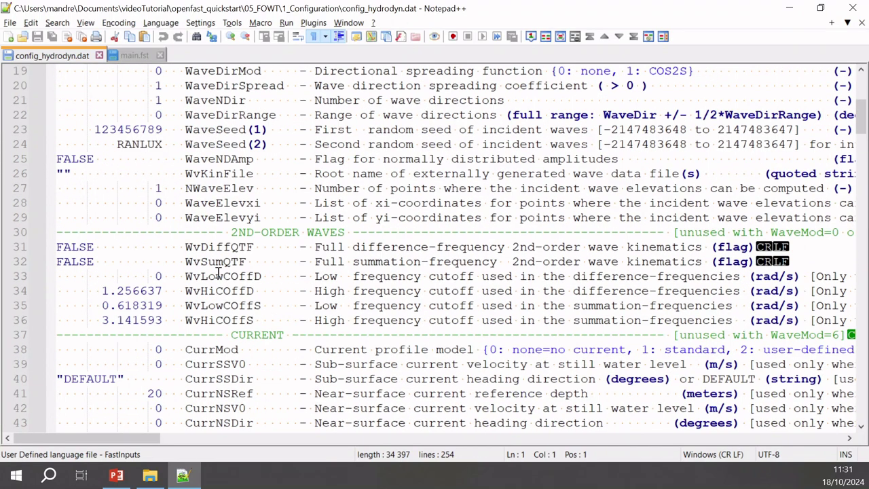
{"action": "scroll", "coordinate": [219, 272], "scroll_direction": "down", "scroll_amount": 3}
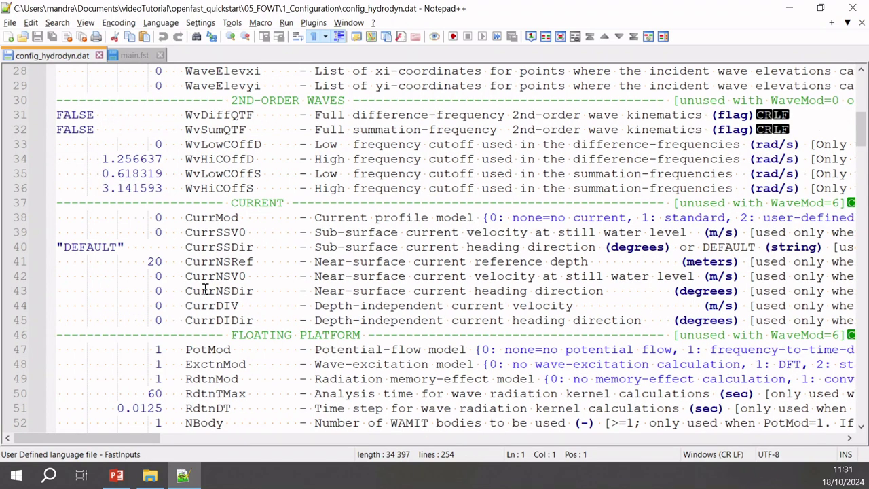
{"action": "scroll", "coordinate": [204, 288], "scroll_direction": "down", "scroll_amount": 2}
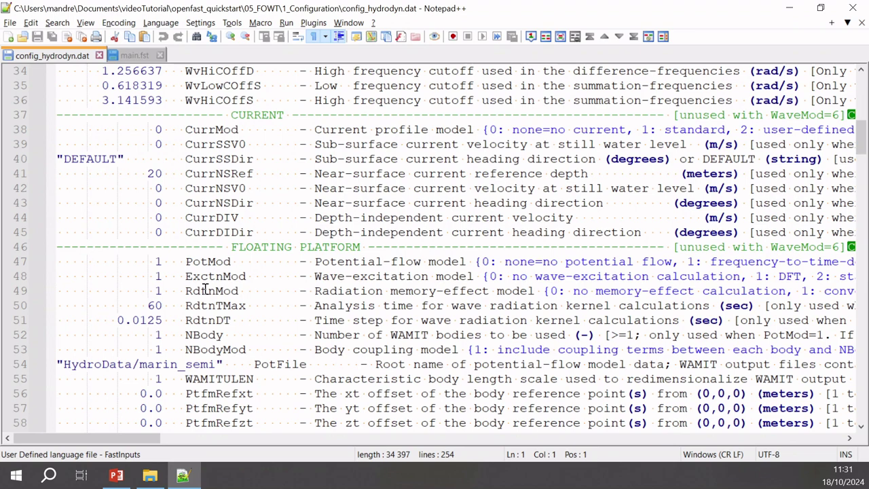
{"action": "scroll", "coordinate": [205, 288], "scroll_direction": "down", "scroll_amount": 1}
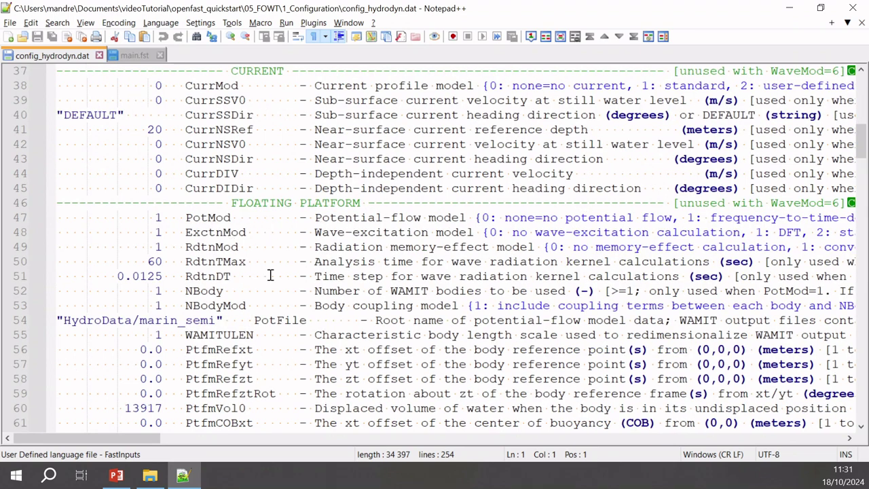
{"action": "scroll", "coordinate": [269, 274], "scroll_direction": "down", "scroll_amount": 1}
{"action": "scroll", "coordinate": [269, 275], "scroll_direction": "down", "scroll_amount": 2}
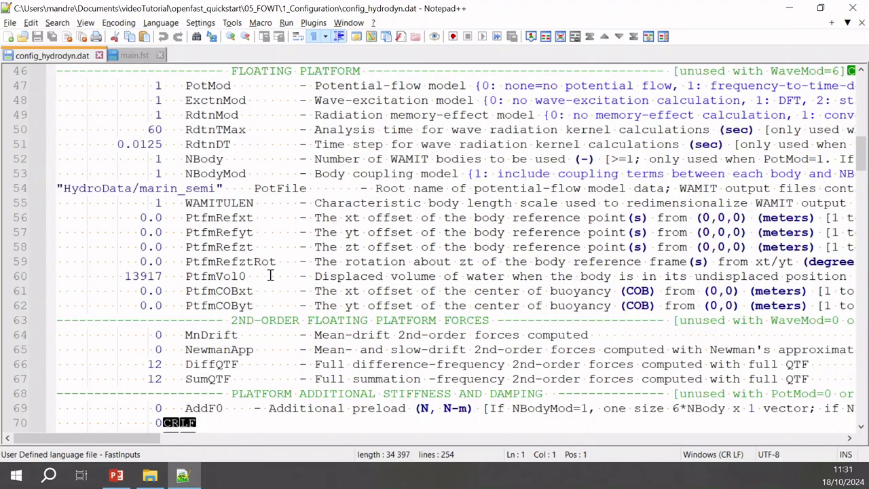
{"action": "scroll", "coordinate": [270, 275], "scroll_direction": "down", "scroll_amount": 1}
{"action": "scroll", "coordinate": [270, 275], "scroll_direction": "up", "scroll_amount": 2}
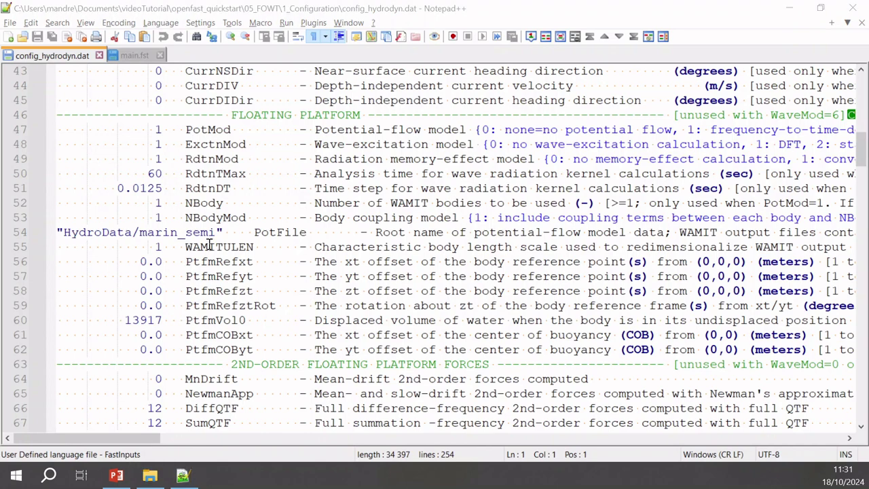
{"action": "key", "text": "alt+Tab"}
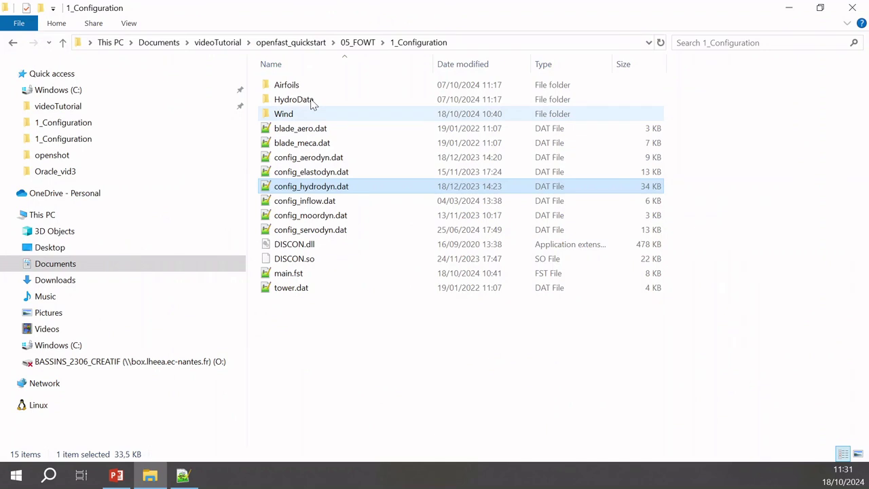
- Check the seven marin_semi files in HydroData, then return to config_hydrodyn.dat's zeroed AddF0 and AddCLin entries
{"action": "left_click", "coordinate": [307, 104]}
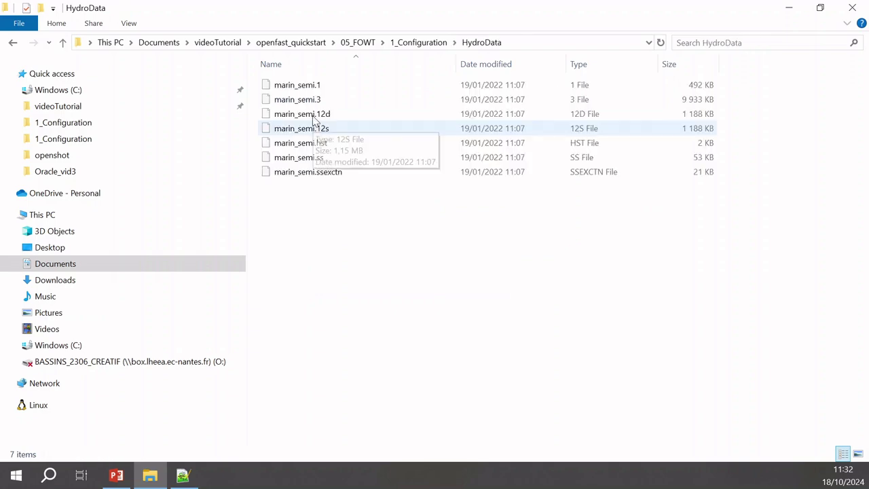
{"action": "key", "text": "alt+Tab"}
{"action": "scroll", "coordinate": [272, 249], "scroll_direction": "down", "scroll_amount": 4}
{"action": "scroll", "coordinate": [273, 249], "scroll_direction": "down", "scroll_amount": 3}
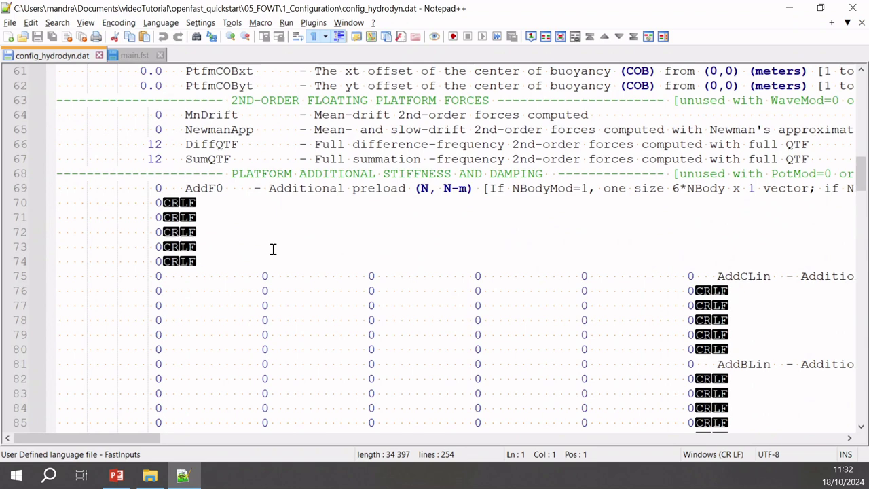
- Read through config_hydrodyn.dat's member and output sections to the WaveElev and HydroFxi–HydroMzi channels
{"action": "scroll", "coordinate": [272, 249], "scroll_direction": "down", "scroll_amount": 10}
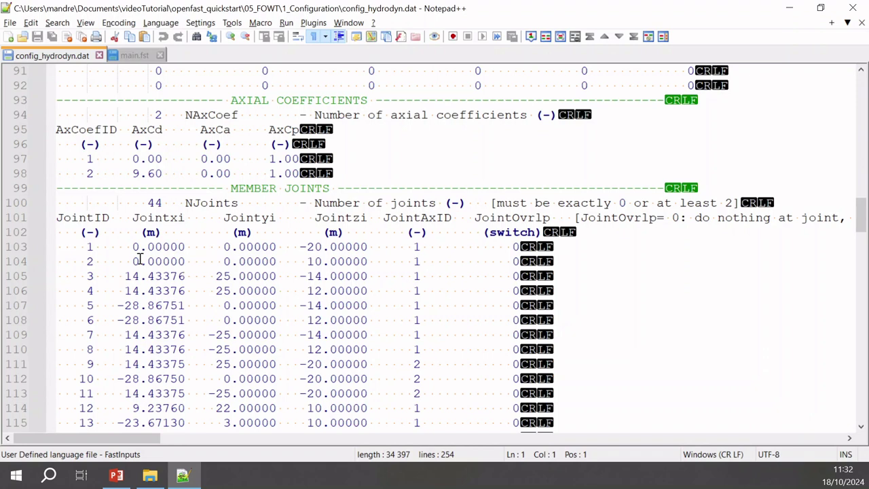
{"action": "scroll", "coordinate": [148, 269], "scroll_direction": "down", "scroll_amount": 1}
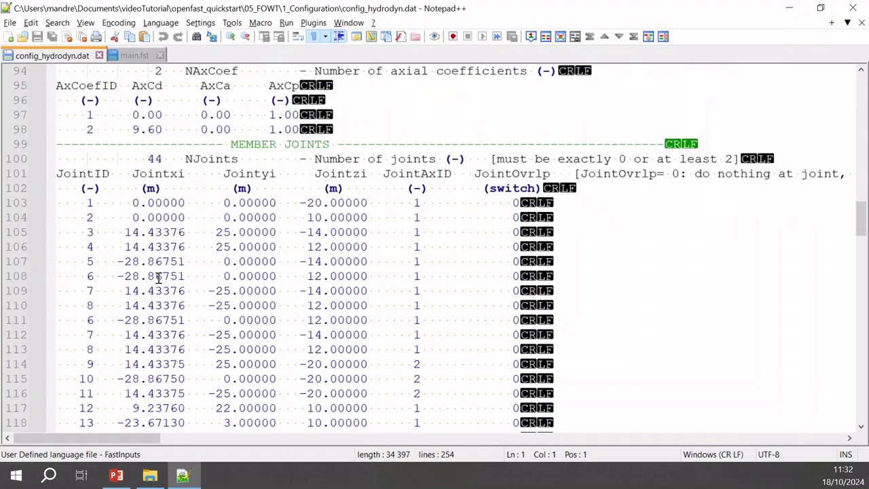
{"action": "scroll", "coordinate": [152, 279], "scroll_direction": "up", "scroll_amount": 1}
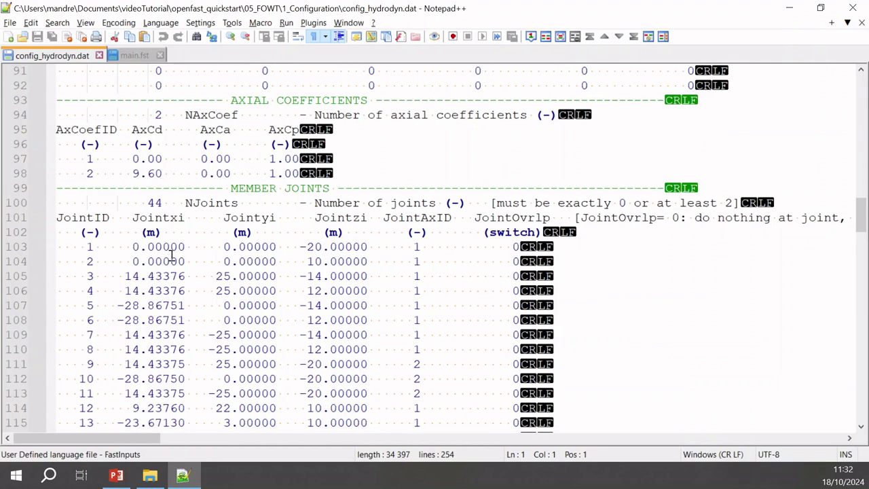
{"action": "scroll", "coordinate": [171, 255], "scroll_direction": "down", "scroll_amount": 9}
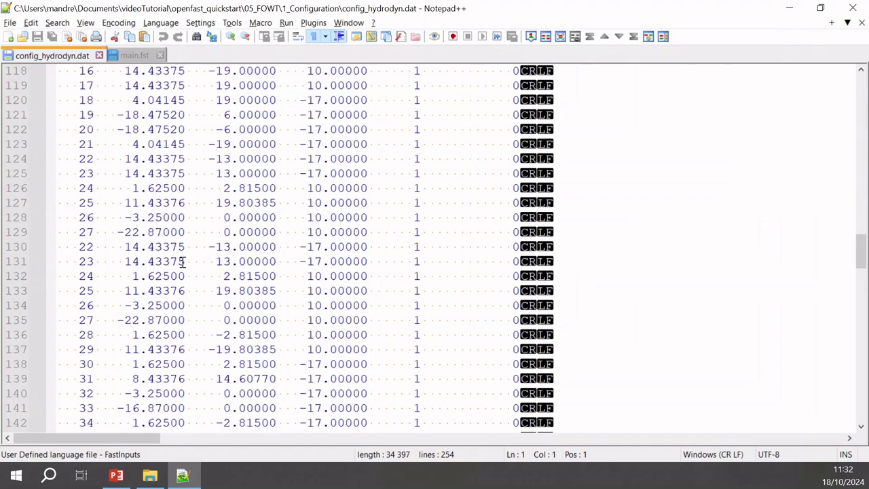
{"action": "scroll", "coordinate": [182, 262], "scroll_direction": "down", "scroll_amount": 9}
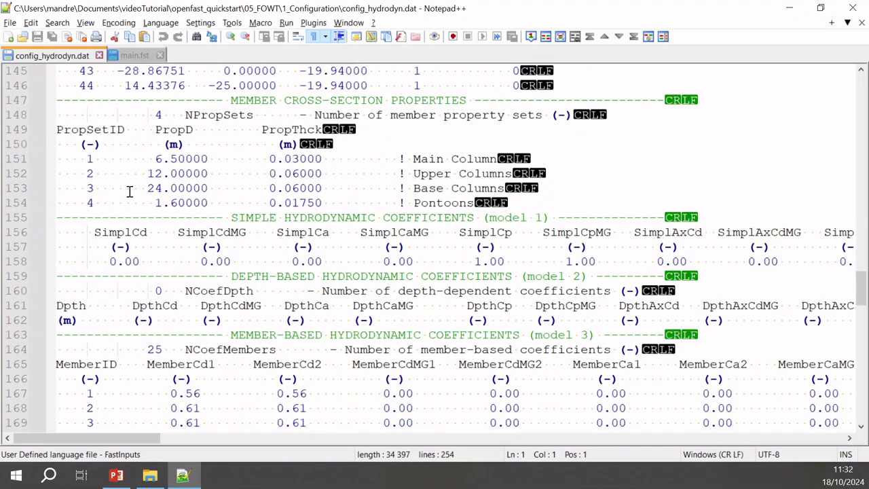
{"action": "scroll", "coordinate": [132, 255], "scroll_direction": "down", "scroll_amount": 3}
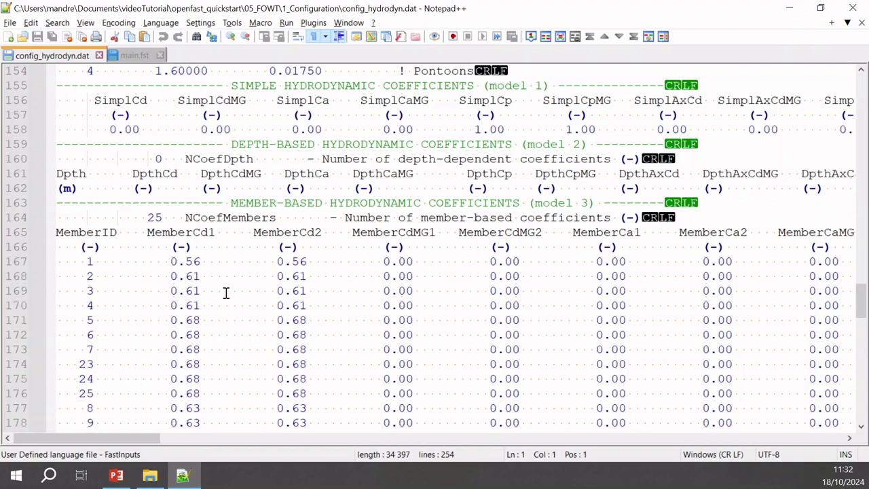
{"action": "scroll", "coordinate": [226, 292], "scroll_direction": "down", "scroll_amount": 4}
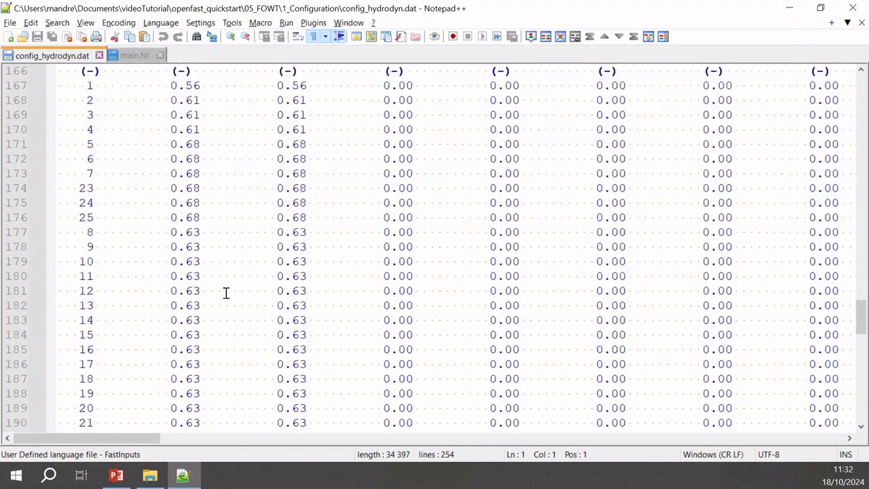
{"action": "scroll", "coordinate": [226, 293], "scroll_direction": "down", "scroll_amount": 3}
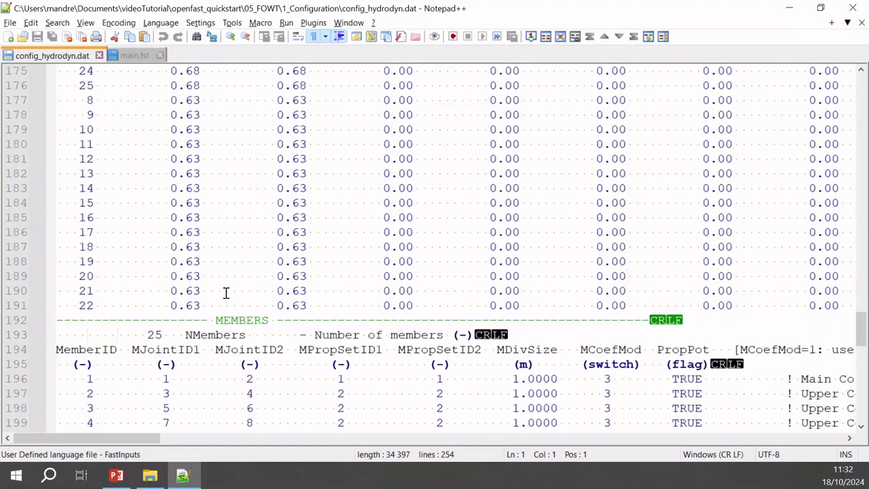
{"action": "scroll", "coordinate": [226, 292], "scroll_direction": "down", "scroll_amount": 13}
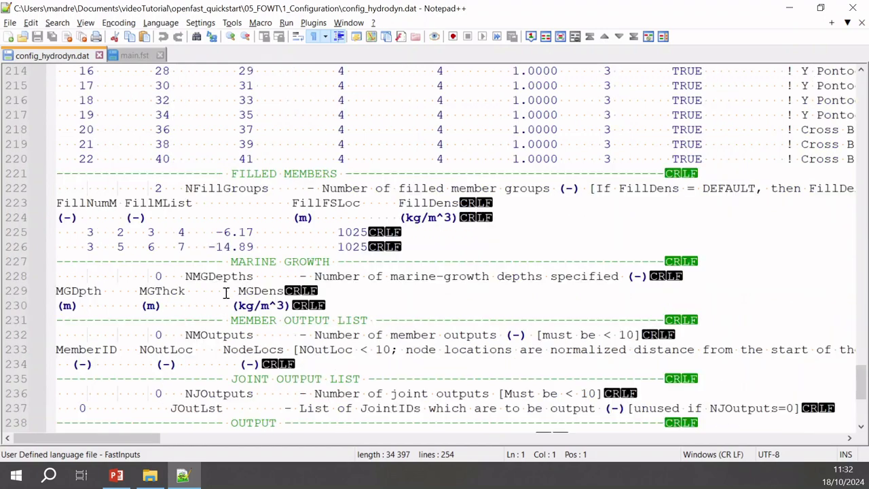
{"action": "scroll", "coordinate": [226, 292], "scroll_direction": "down", "scroll_amount": 2}
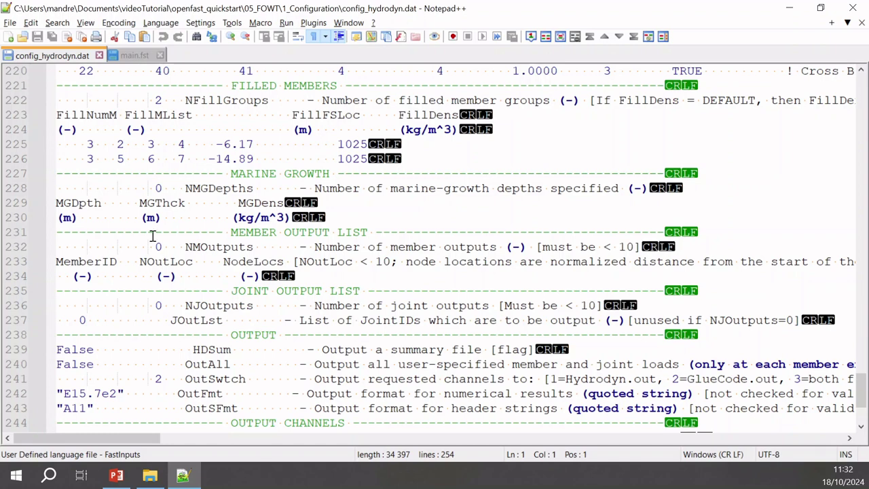
{"action": "scroll", "coordinate": [152, 235], "scroll_direction": "down", "scroll_amount": 3}
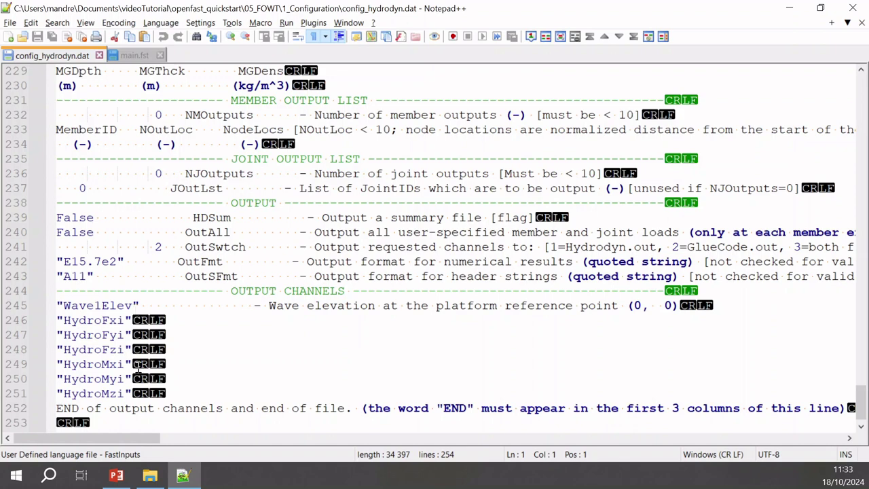
{"action": "scroll", "coordinate": [138, 367], "scroll_direction": "up", "scroll_amount": 1}
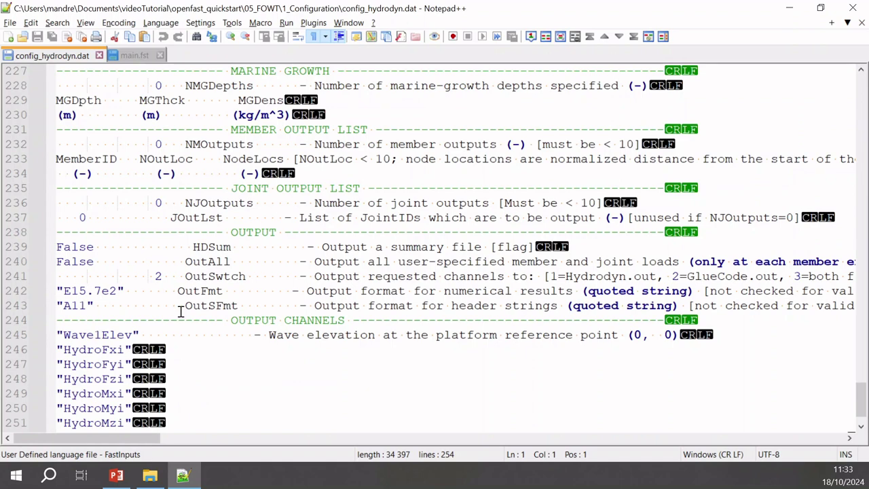
{"action": "key", "text": "alt+Tab"}
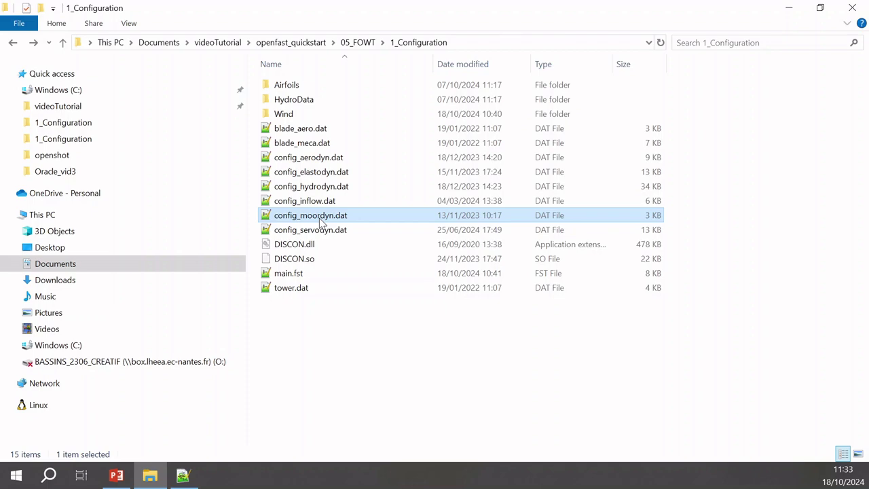
- Open config_moordyn.dat and review its mooring settings, then return to the 1_Configuration folder
{"action": "double_click", "coordinate": [319, 218]}
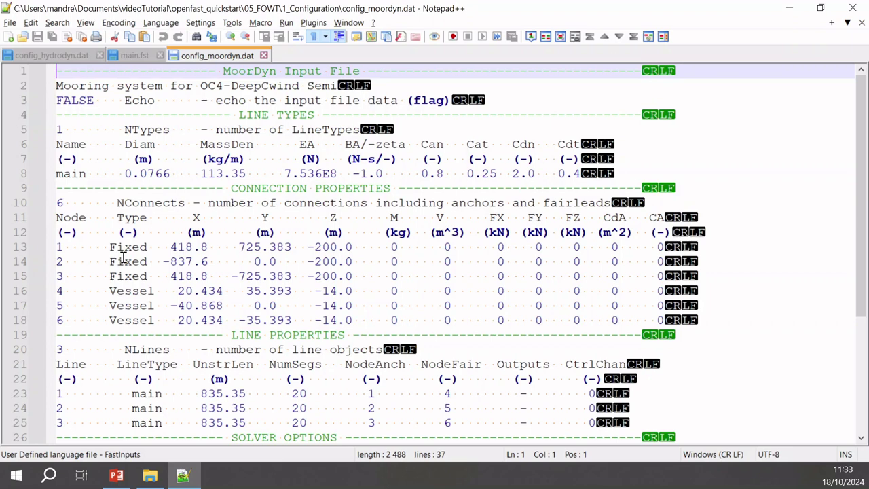
{"action": "scroll", "coordinate": [197, 292], "scroll_direction": "down", "scroll_amount": 2}
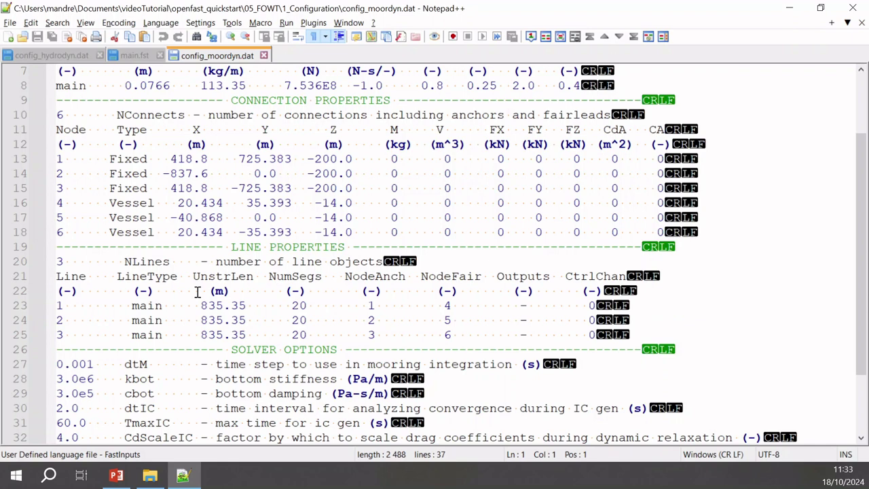
{"action": "scroll", "coordinate": [197, 291], "scroll_direction": "up", "scroll_amount": 1}
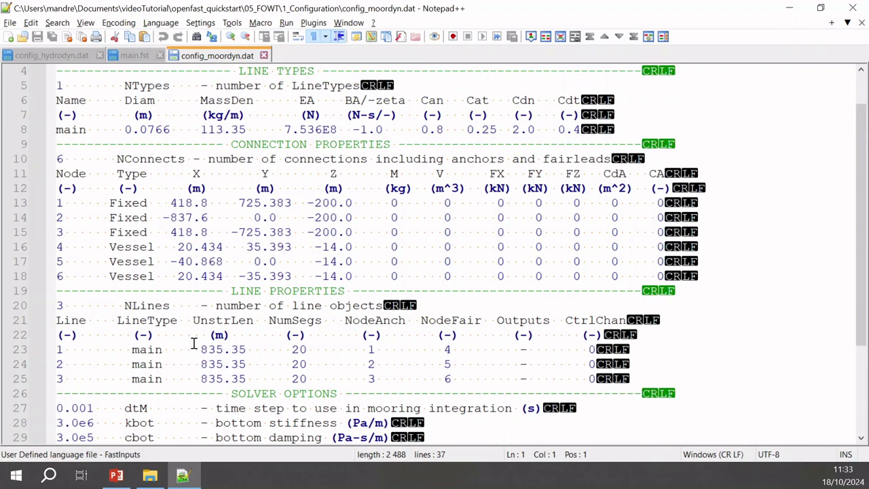
{"action": "scroll", "coordinate": [204, 312], "scroll_direction": "up", "scroll_amount": 1}
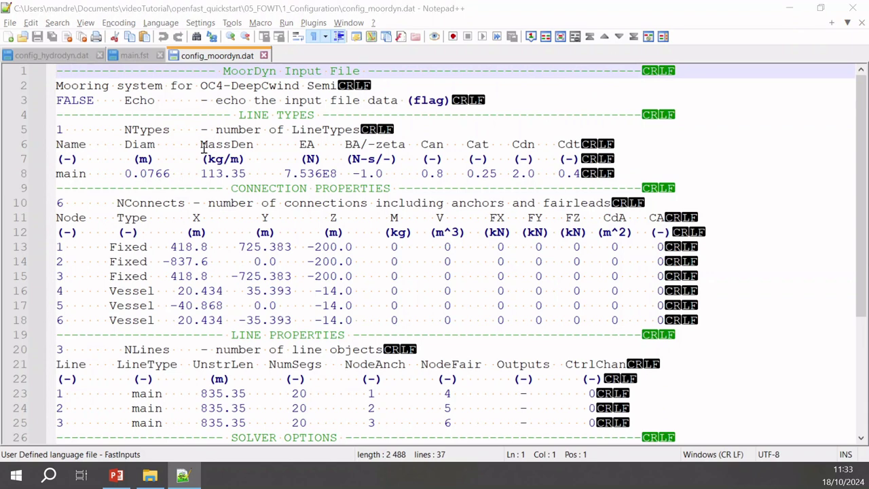
{"action": "key", "text": "alt+Tab"}
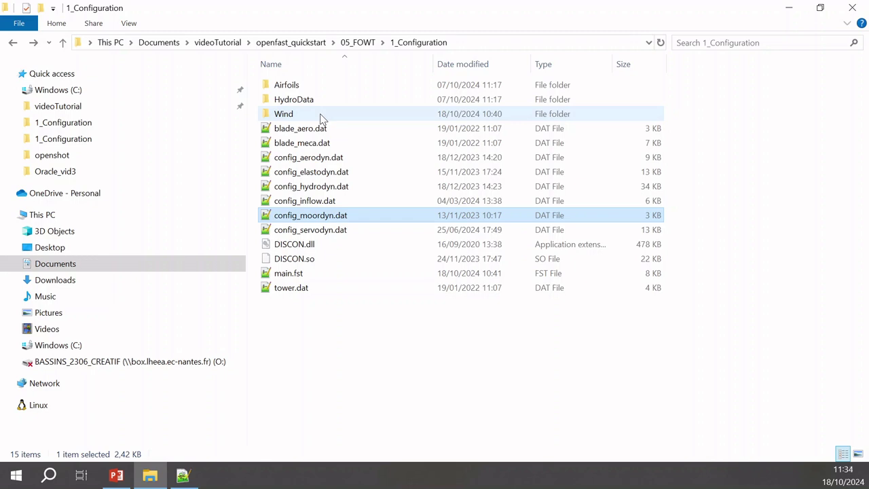
- Navigate from openfast_quickstart into 05_FOWT\1_Configuration\Wind, showing ramp_wind.dat and turb12mps.inp
{"action": "mouse_move", "coordinate": [320, 120]}
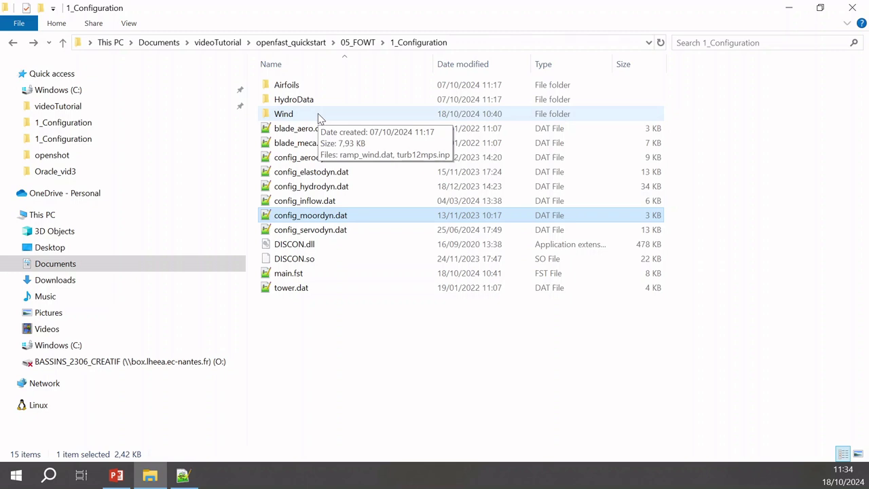
{"action": "left_click", "coordinate": [309, 44]}
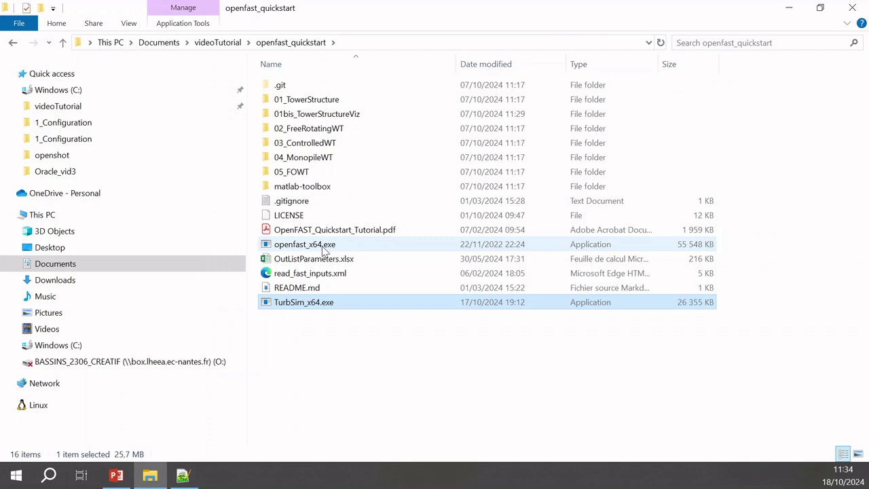
{"action": "left_click", "coordinate": [333, 174]}
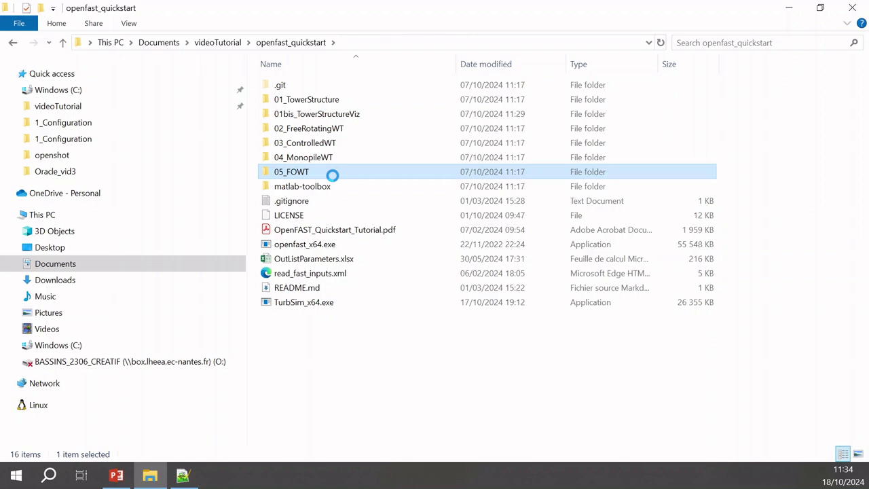
{"action": "left_click", "coordinate": [329, 85]}
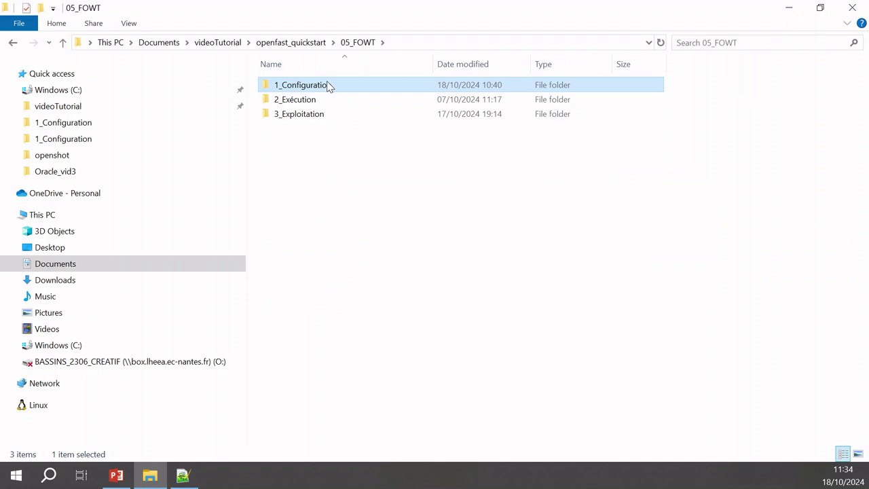
{"action": "double_click", "coordinate": [330, 85]}
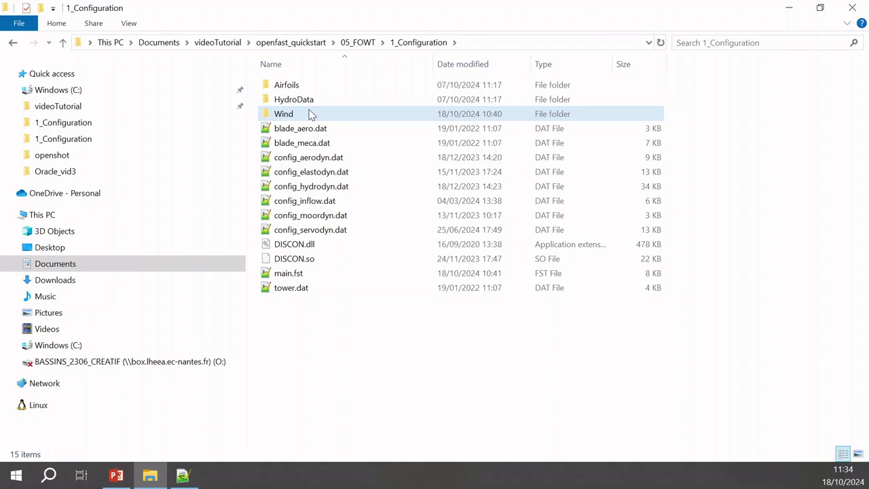
{"action": "double_click", "coordinate": [309, 114]}
{"action": "left_click", "coordinate": [314, 102]}
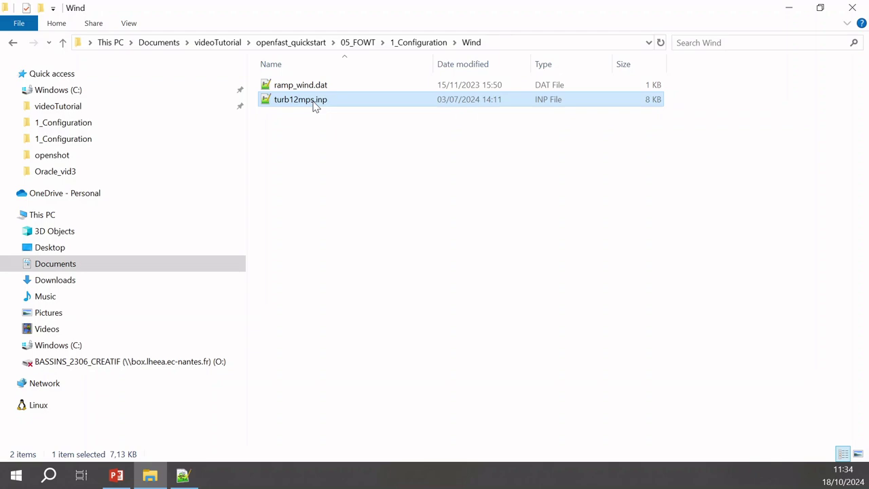
- Open turb12mps.inp and confirm its RefHt of 90 m and URef of 12 m/s
{"action": "double_click", "coordinate": [314, 102]}
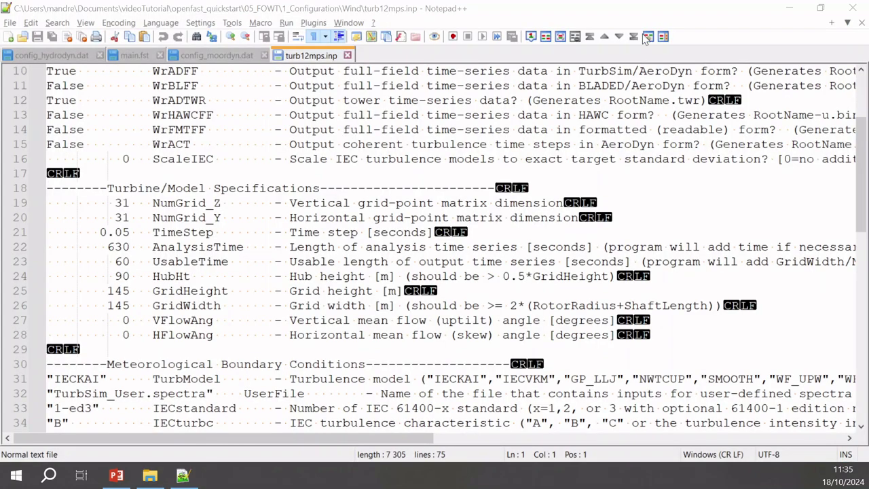
{"action": "scroll", "coordinate": [308, 148], "scroll_direction": "up", "scroll_amount": 3}
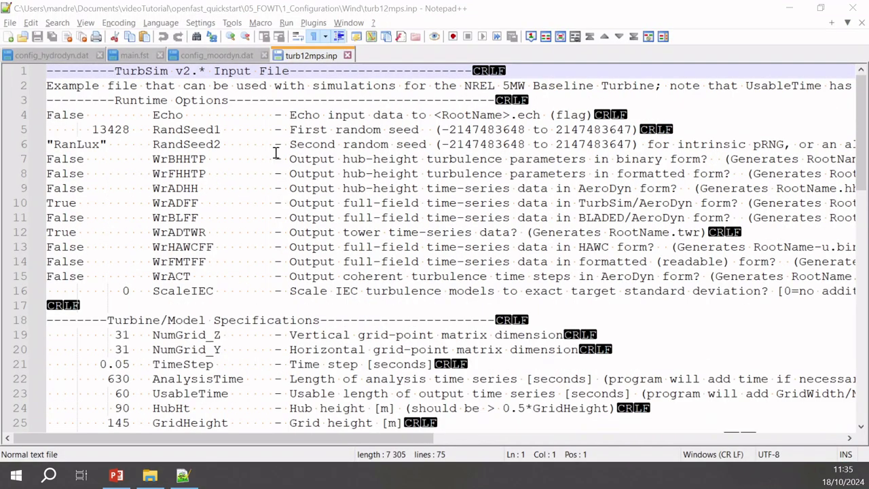
{"action": "scroll", "coordinate": [278, 204], "scroll_direction": "down", "scroll_amount": 2}
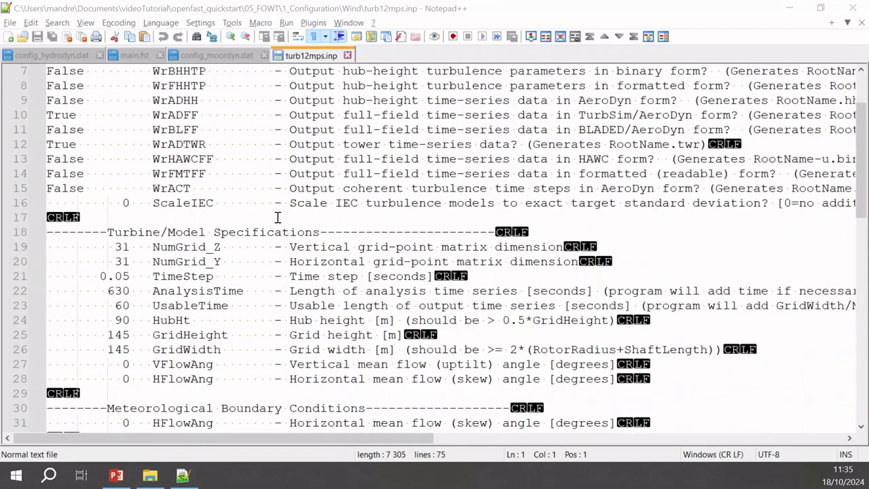
{"action": "scroll", "coordinate": [278, 217], "scroll_direction": "down", "scroll_amount": 4}
{"action": "scroll", "coordinate": [278, 217], "scroll_direction": "down", "scroll_amount": 3}
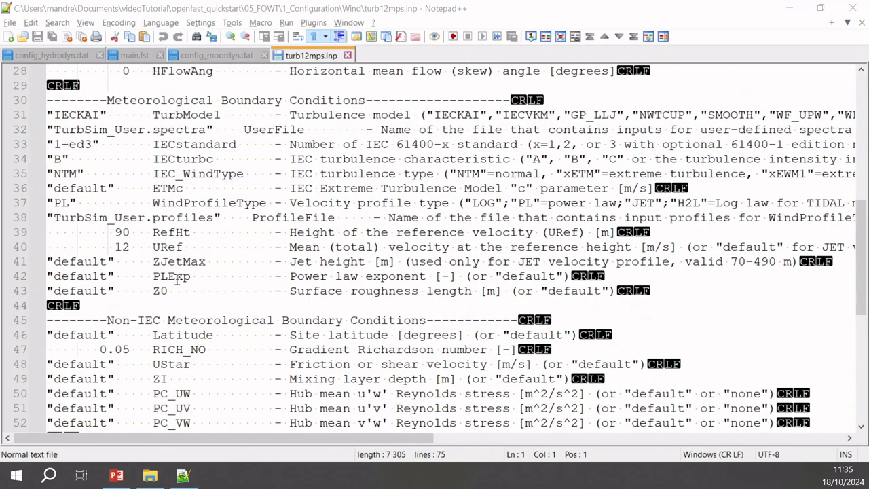
{"action": "left_click_drag", "start_coordinate": [115, 248], "coordinate": [162, 249]}
{"action": "left_click_drag", "start_coordinate": [117, 233], "coordinate": [175, 234]}
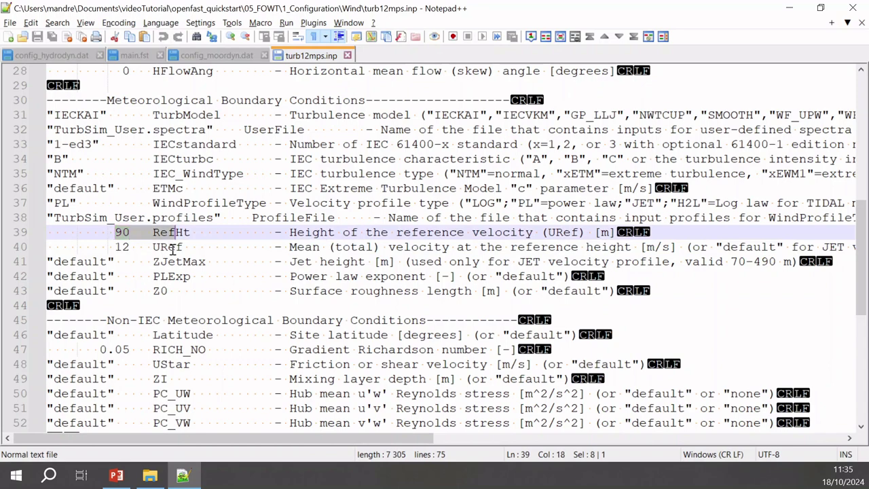
{"action": "left_click", "coordinate": [182, 248]}
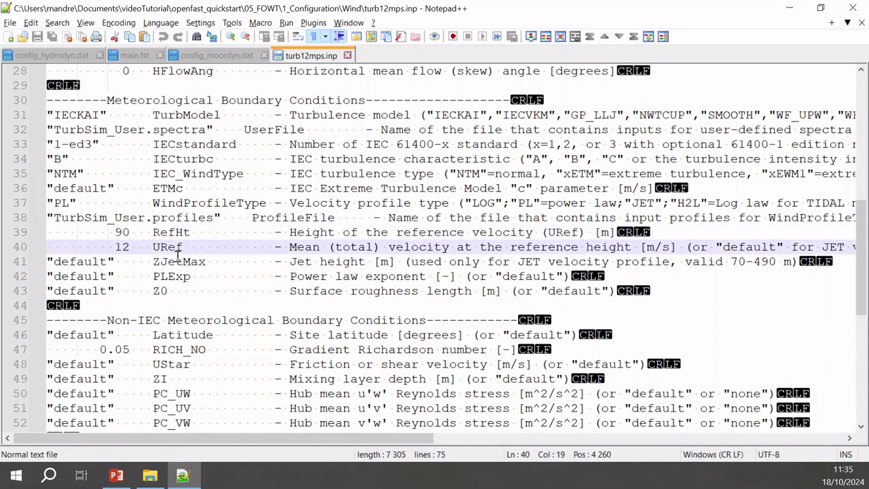
{"action": "scroll", "coordinate": [178, 253], "scroll_direction": "up", "scroll_amount": 5}
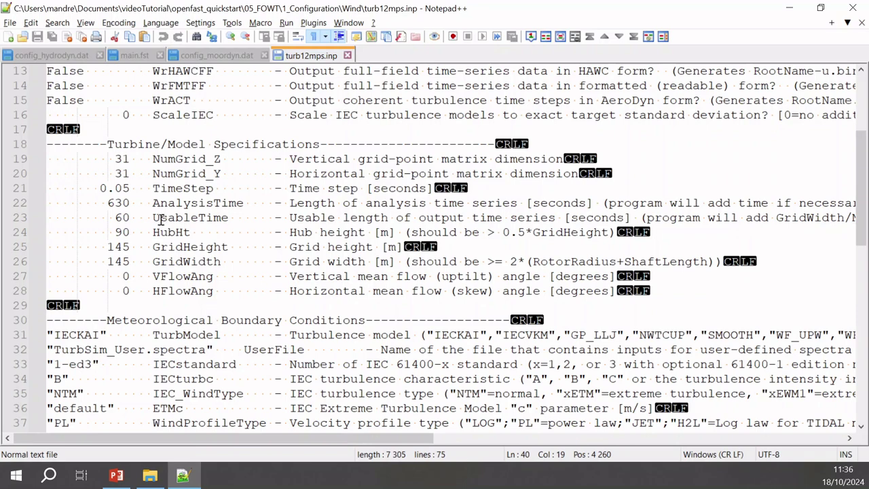
{"action": "scroll", "coordinate": [161, 220], "scroll_direction": "up", "scroll_amount": 4}
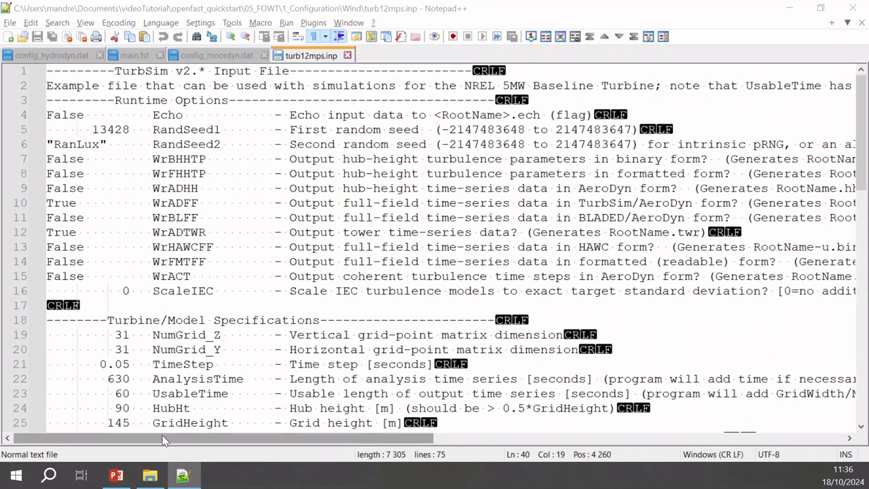
- Run ..\..\..\TurbSim_x64.exe turb12mps.inp from a Wind-folder command prompt, producing turb12mps.bts
{"action": "left_click", "coordinate": [149, 475]}
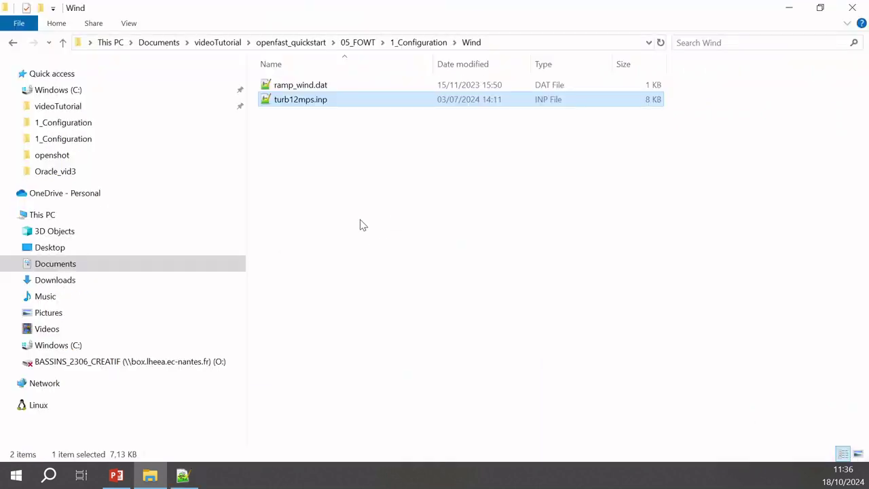
{"action": "left_click", "coordinate": [356, 145]}
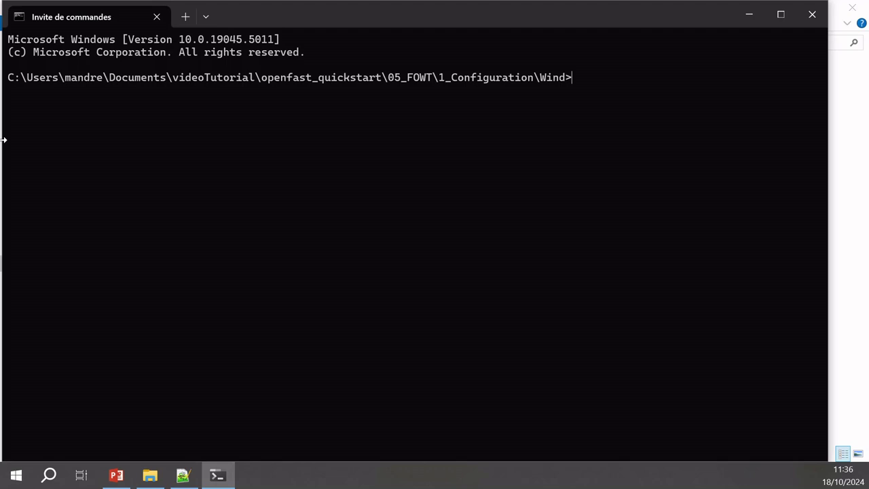
{"action": "type", "text": "..\\"}
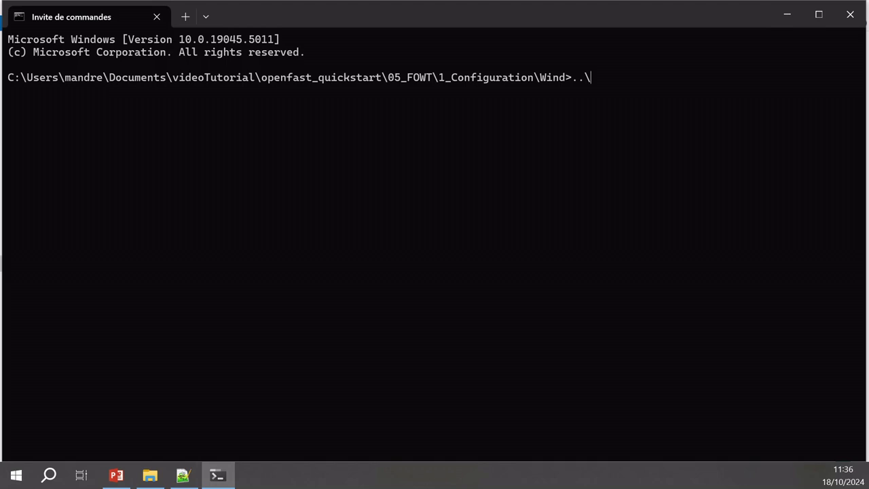
{"action": "key", "text": "F8"}
{"action": "key", "text": "F8"}
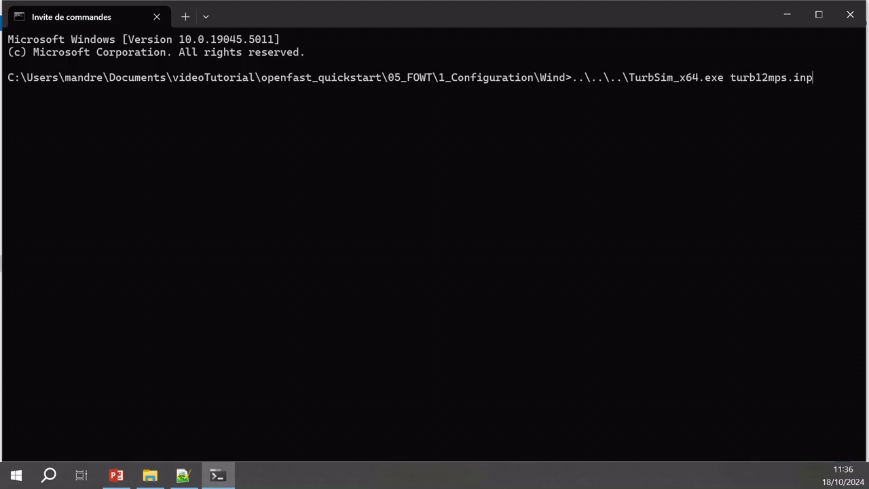
{"action": "key", "text": "Return"}
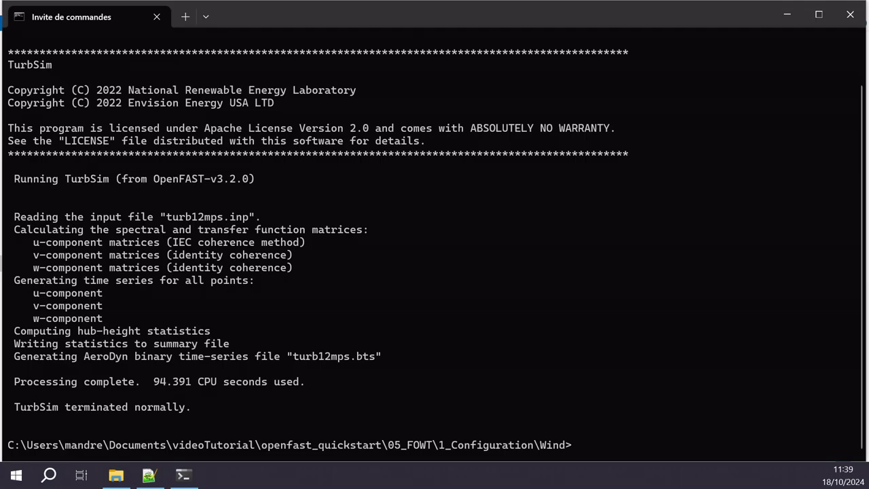
{"action": "key", "text": "alt+Tab"}
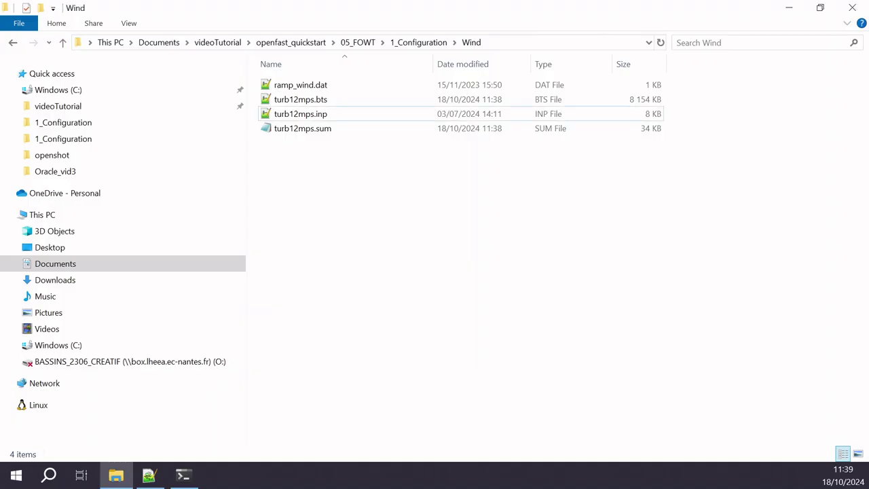
- Run readTurbSimField.py as a Python file to animate the turb12mps.bts wind field
{"action": "left_click", "coordinate": [415, 42]}
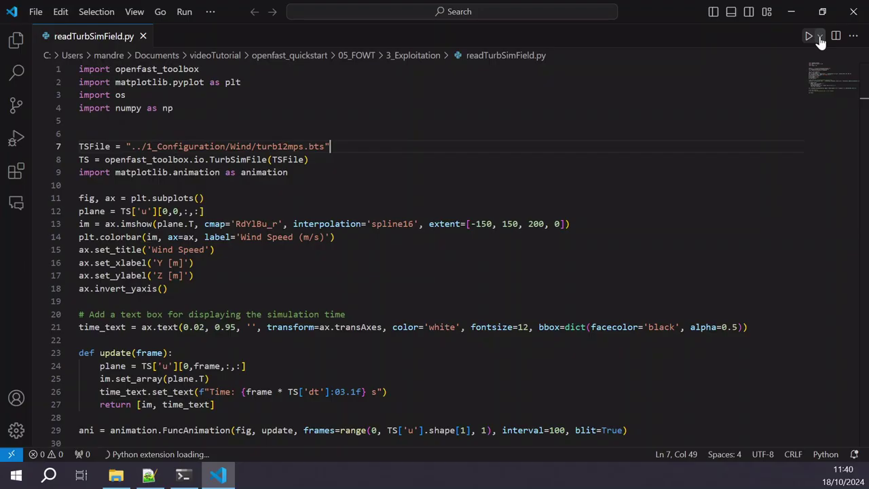
{"action": "left_click", "coordinate": [819, 35]}
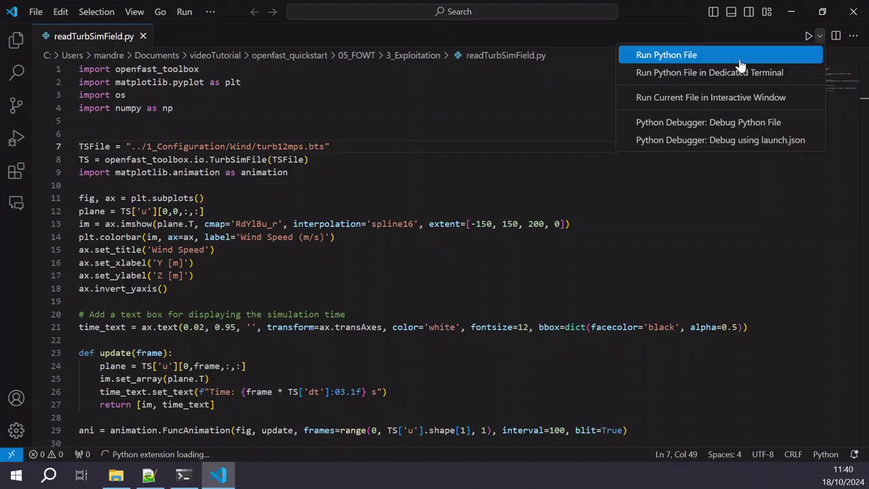
{"action": "left_click", "coordinate": [739, 57]}
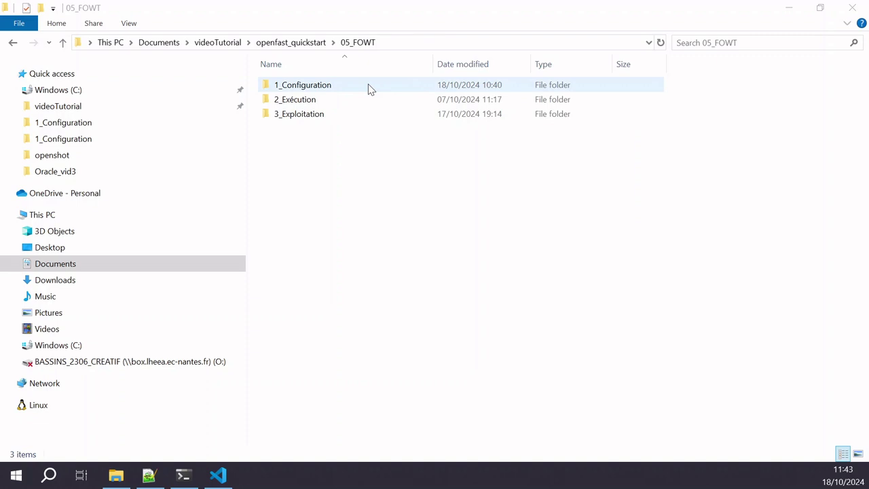
- Fix Filename_Uni on line 17 of config_inflow.dat to "InputData\turb12mps.bts" and save it
{"action": "left_click", "coordinate": [368, 86]}
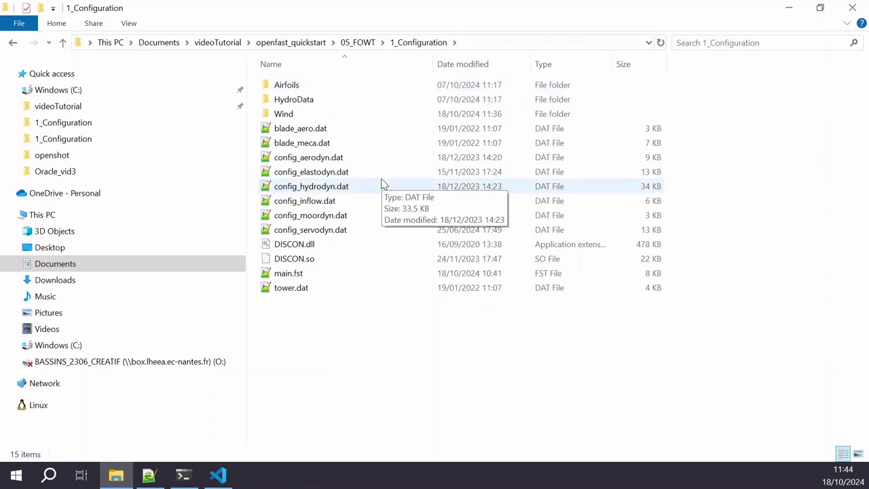
{"action": "double_click", "coordinate": [339, 202]}
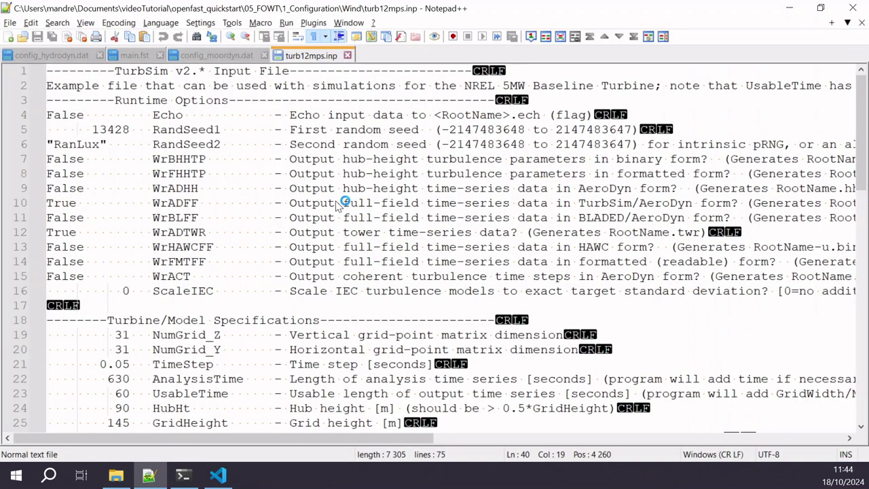
{"action": "scroll", "coordinate": [204, 163], "scroll_direction": "down", "scroll_amount": 1}
{"action": "scroll", "coordinate": [204, 163], "scroll_direction": "up", "scroll_amount": 1}
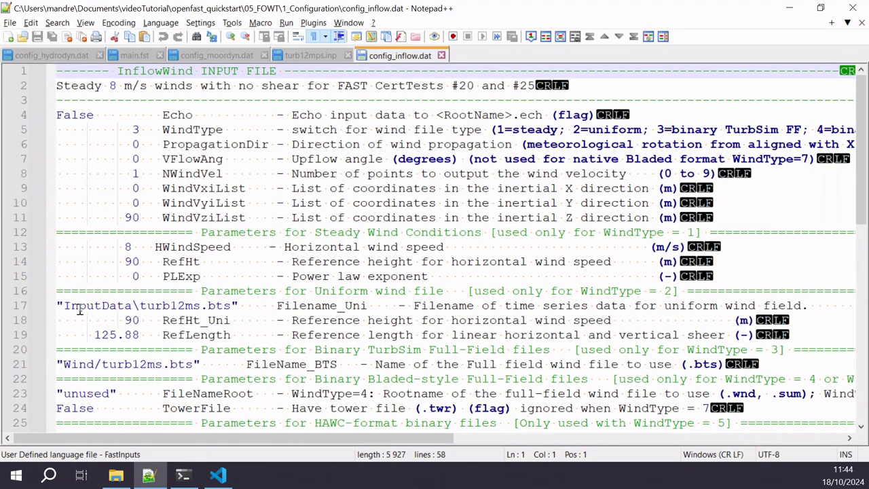
{"action": "left_click", "coordinate": [202, 309]}
{"action": "type", "text": "p"}
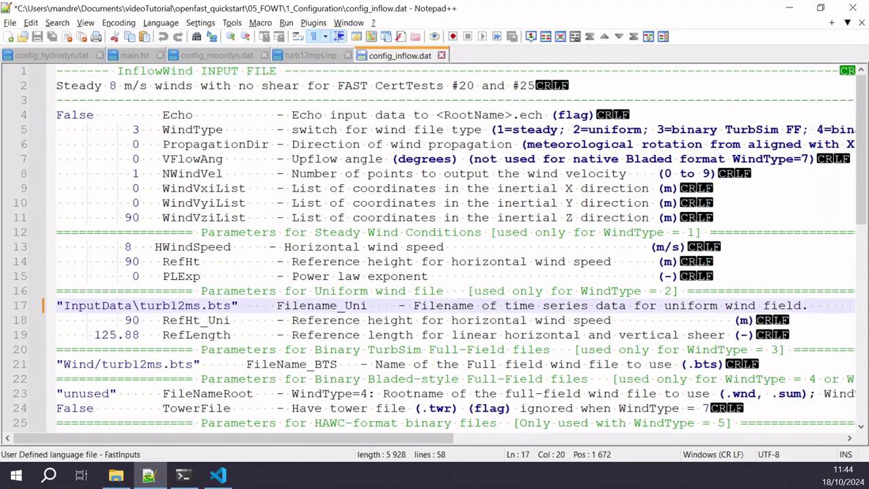
{"action": "key", "text": "ctrl+s"}
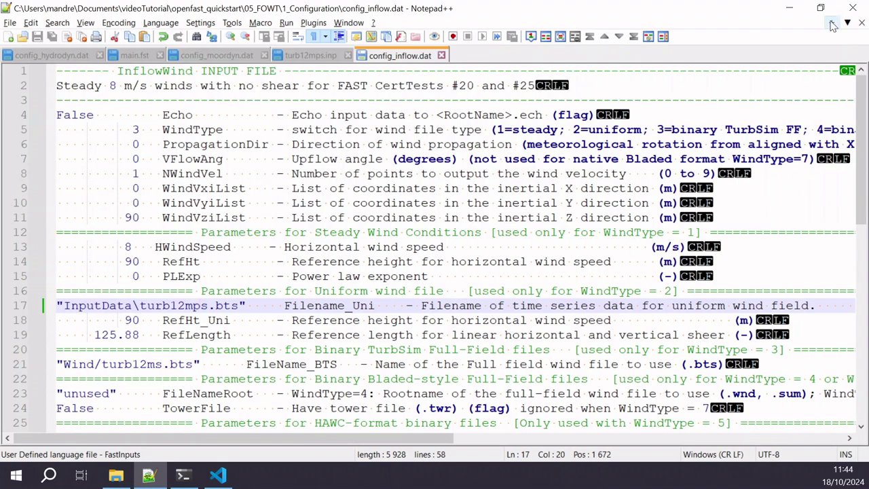
{"action": "left_click", "coordinate": [792, 11]}
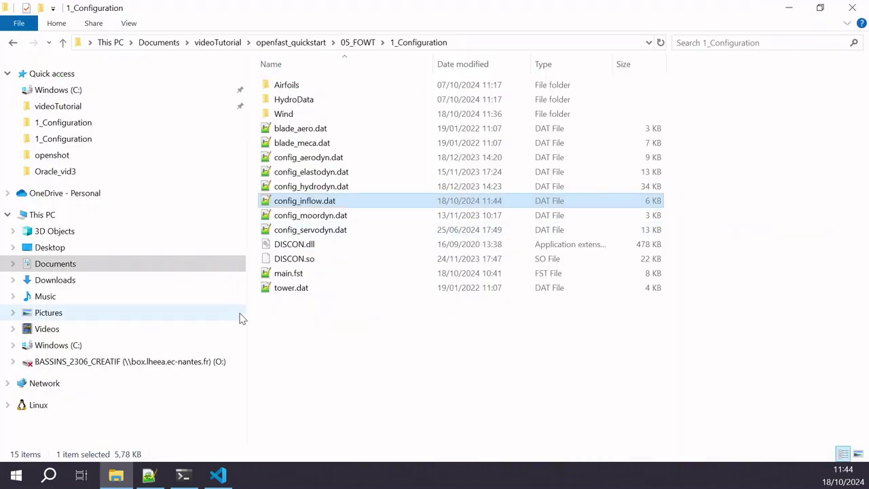
- Open config_elastodyn.dat to confirm all degrees of freedom are True, then minimize Notepad++
{"action": "double_click", "coordinate": [318, 176]}
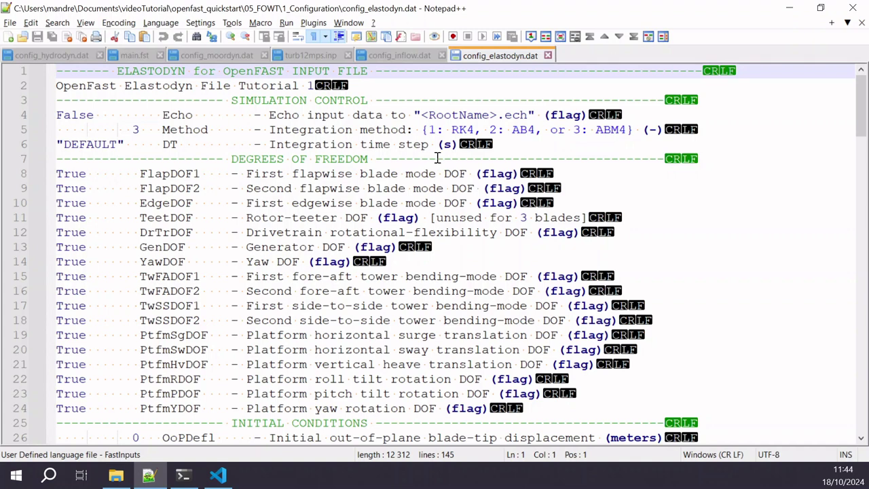
{"action": "left_click", "coordinate": [789, 7]}
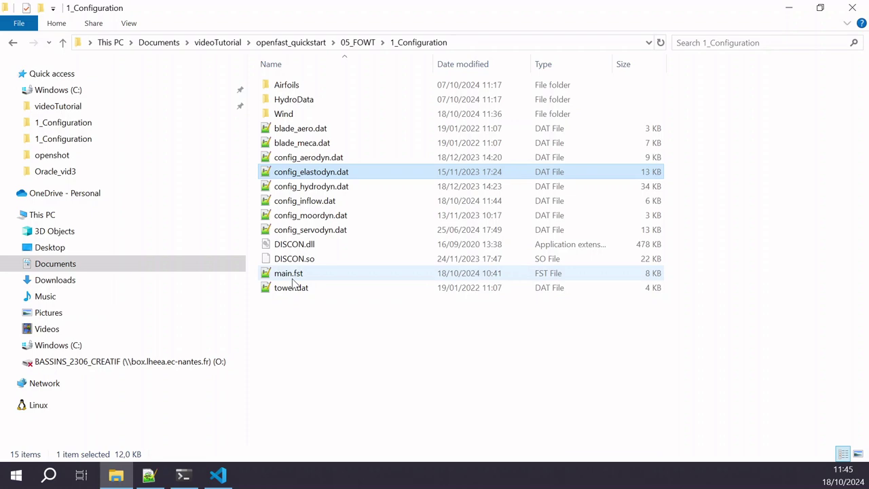
- Review main.fst in Notepad++ for TMax 600, CompHydro 1, CompMooring 3 and the config_*.dat inputs, then minimize it
{"action": "double_click", "coordinate": [295, 276]}
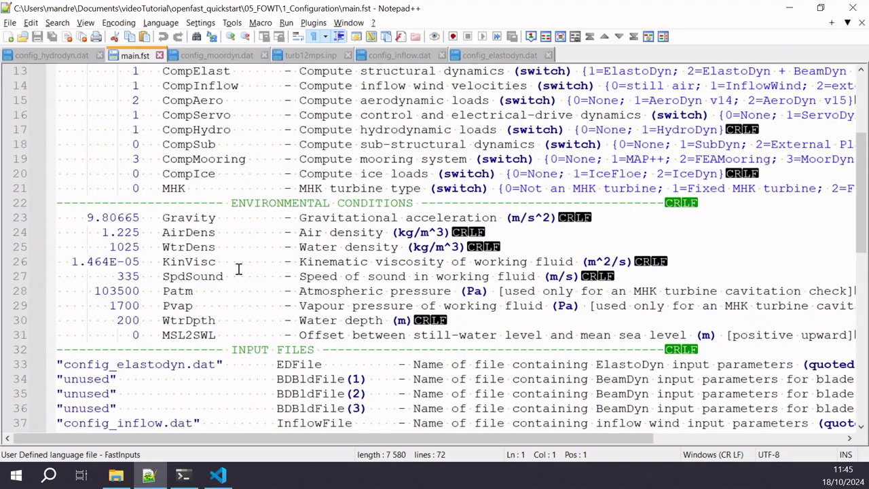
{"action": "scroll", "coordinate": [239, 268], "scroll_direction": "up", "scroll_amount": 3}
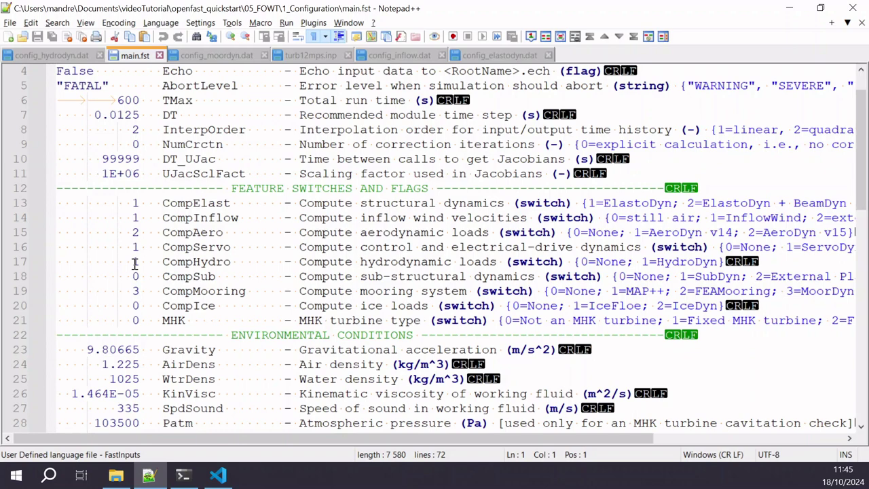
{"action": "scroll", "coordinate": [134, 263], "scroll_direction": "down", "scroll_amount": 6}
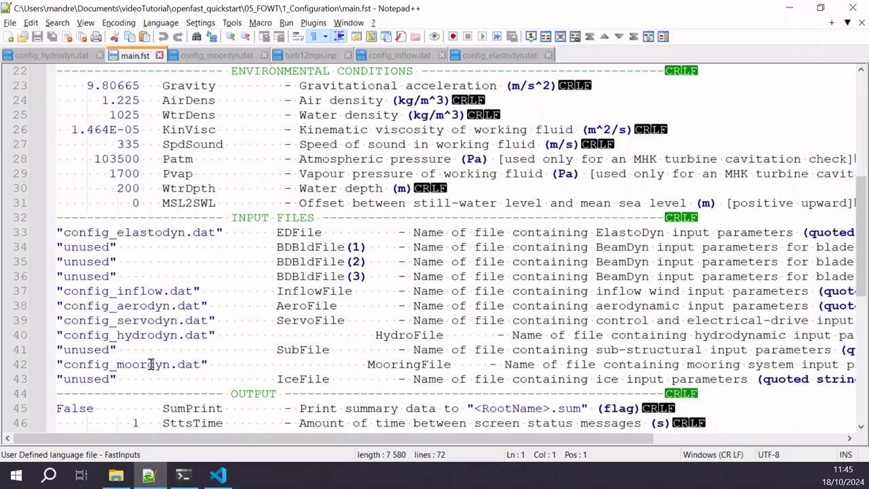
{"action": "left_click", "coordinate": [794, 5]}
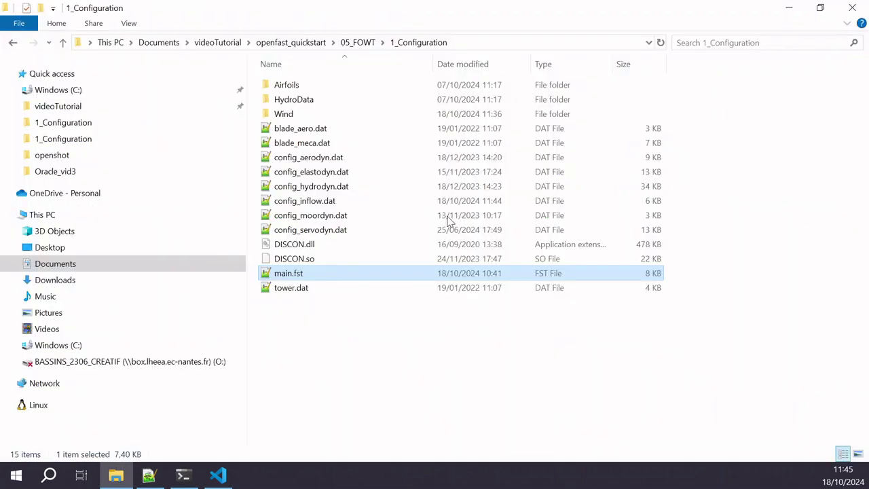
- Run ..\..\openfast_x64.exe main.fst in Command Prompt to simulate 10 minutes
{"action": "left_click", "coordinate": [335, 345]}
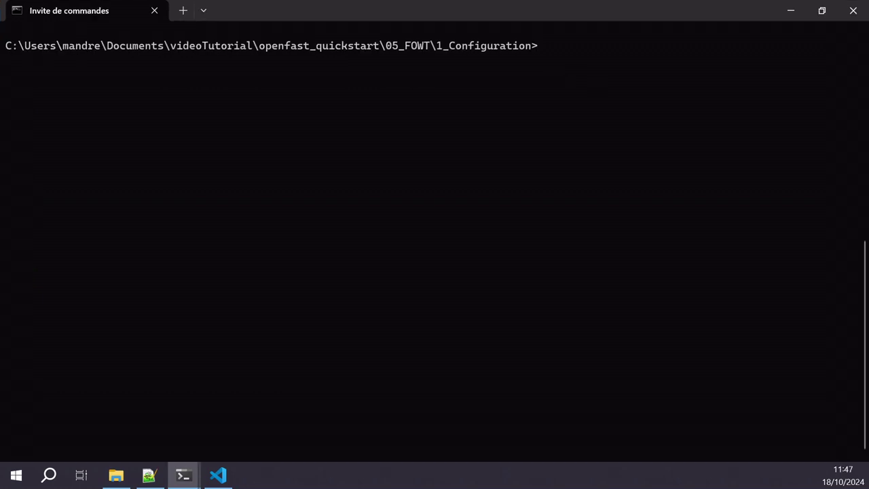
{"action": "type", "text": "\\..\\ope"}
{"action": "key", "text": "Tab"}
{"action": "key", "text": "Tab"}
{"action": "type", "text": "mai"}
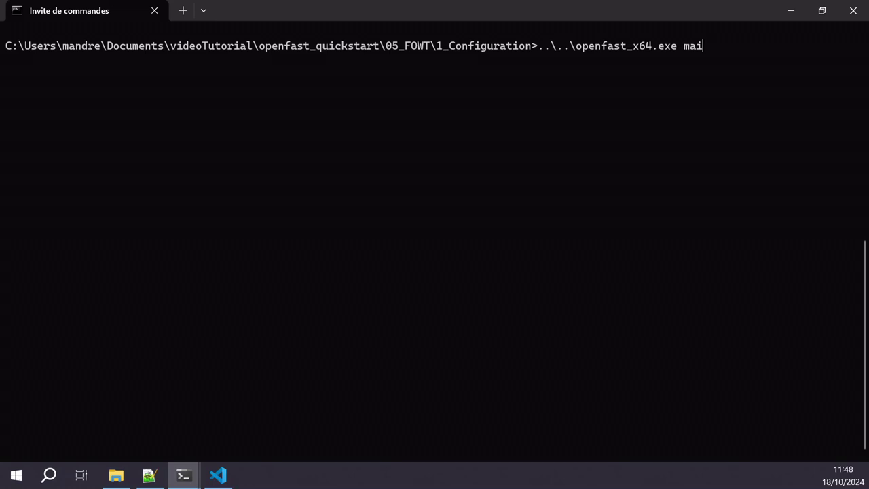
{"action": "key", "text": "Tab"}
{"action": "key", "text": "Return"}
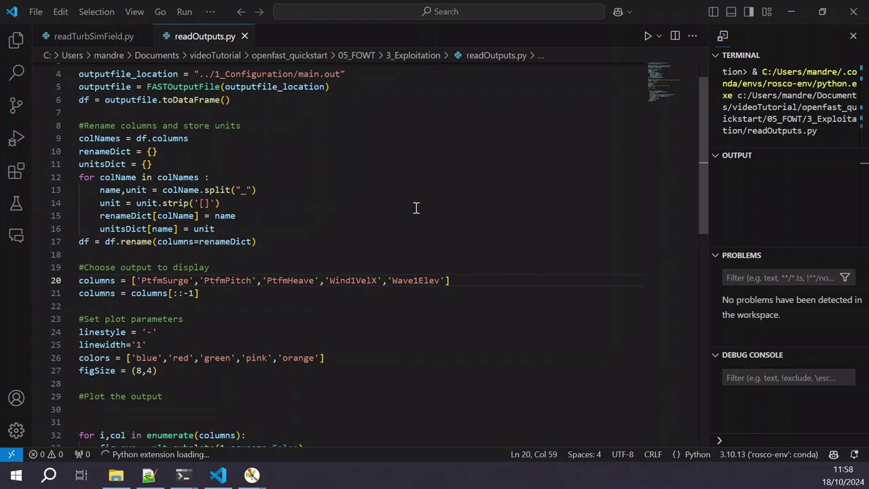
- Run readOutputs.py on main.out, producing the PtfmSurge figure that peaks near 11.5 m
{"action": "scroll", "coordinate": [416, 205], "scroll_direction": "up", "scroll_amount": 1}
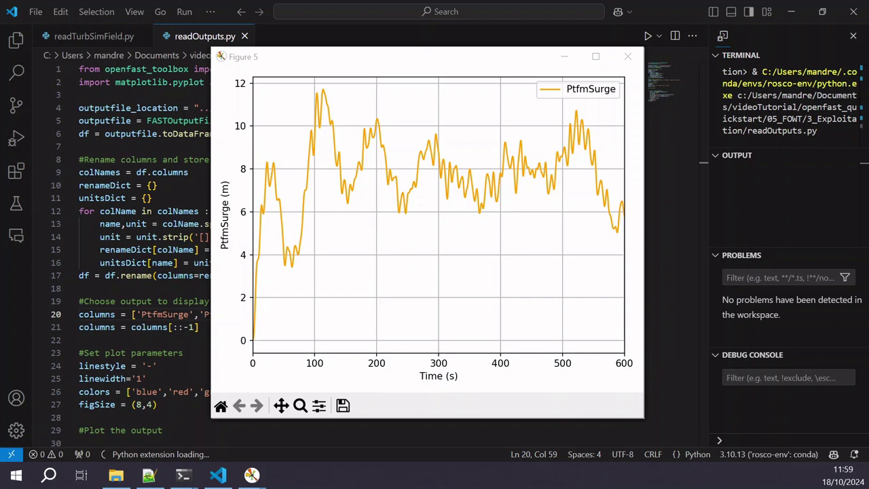
- Close the PtfmSurge and BldPitch1 figures to view RotSpeed rising to about 12 rpm
{"action": "left_click", "coordinate": [627, 56]}
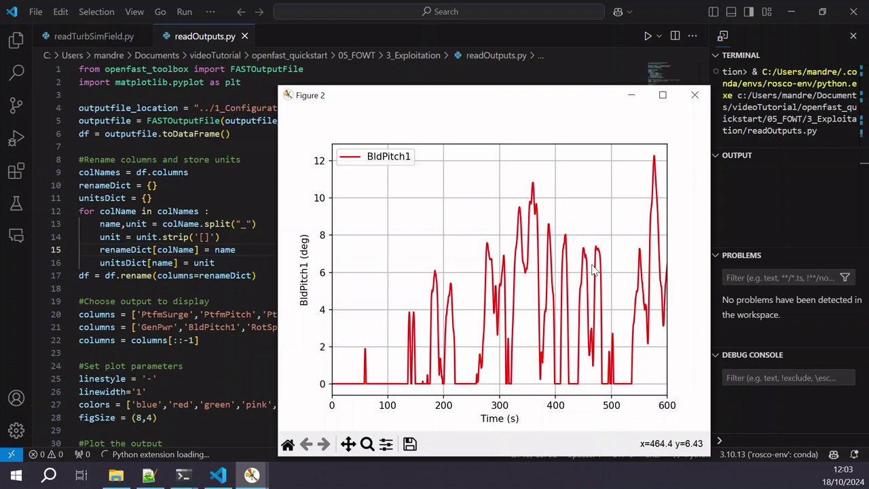
{"action": "key", "text": "q"}
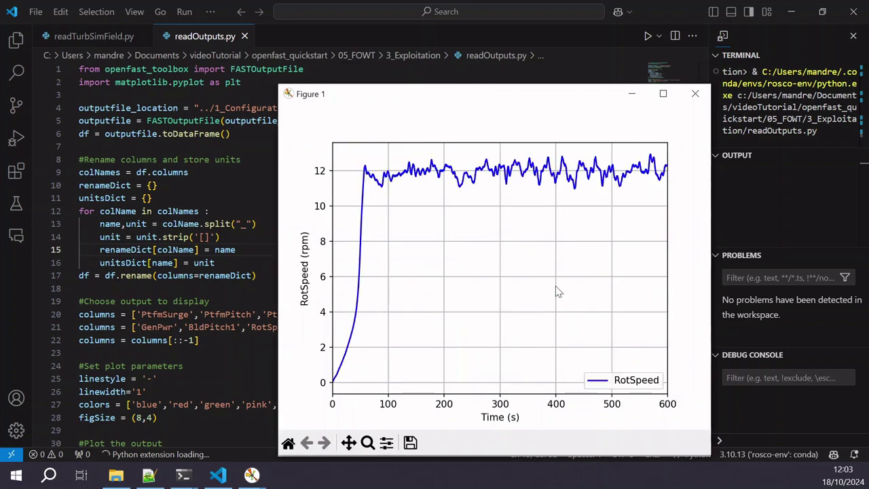